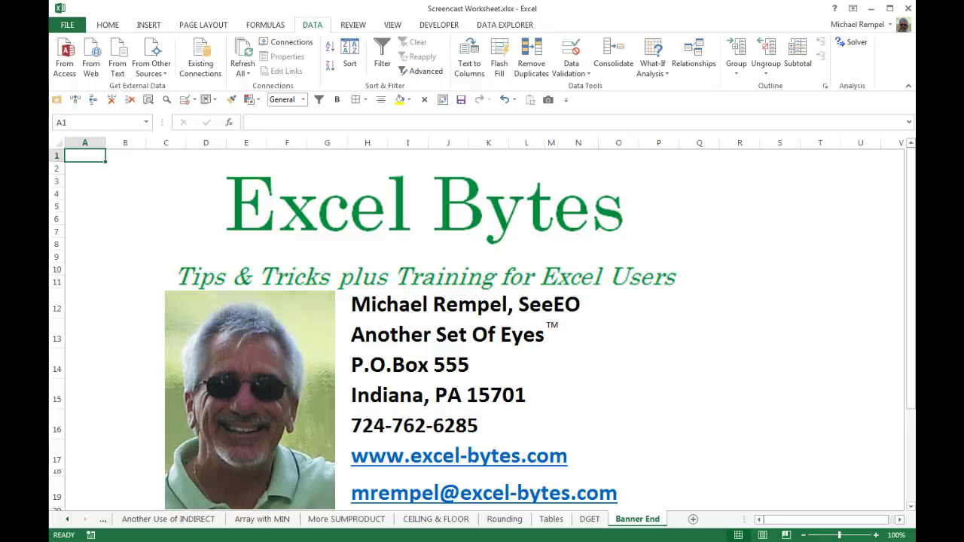
Open the DGET sheet showing the sales table and the Tony/Dodge criteria block
left_click(588, 521)
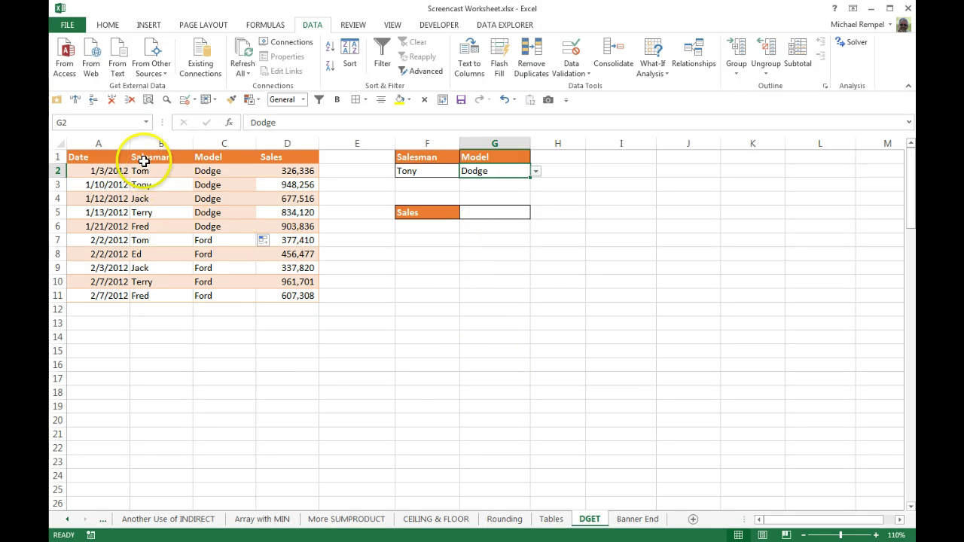
Point out the Salesman/Model criteria block and the matching Salesman and Model table headers
left_click(270, 349)
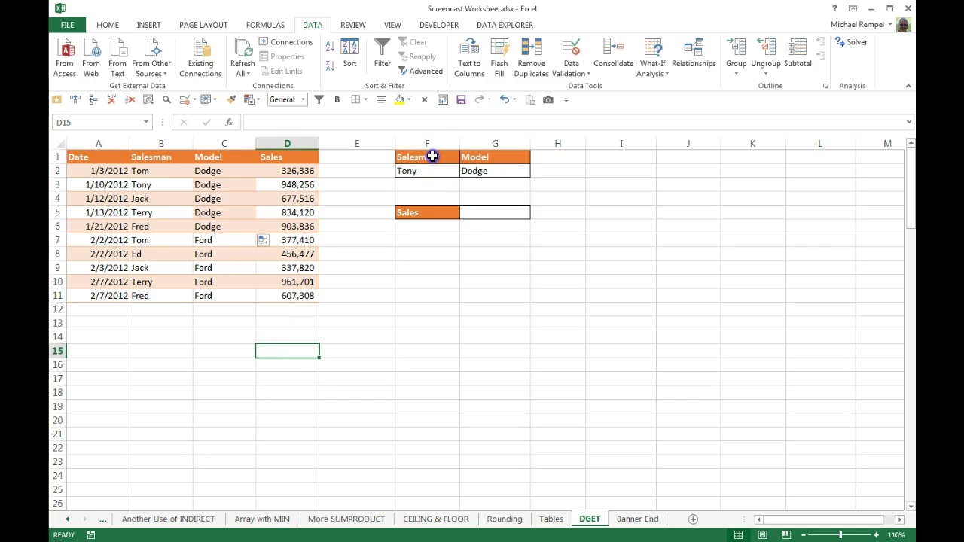
left_click_drag(432, 156, 475, 171)
left_click(426, 193)
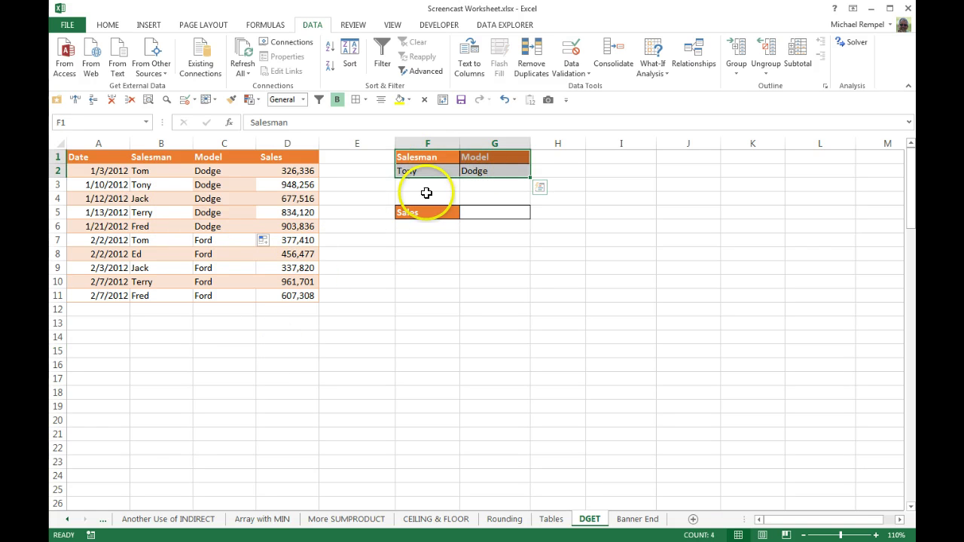
left_click(476, 161)
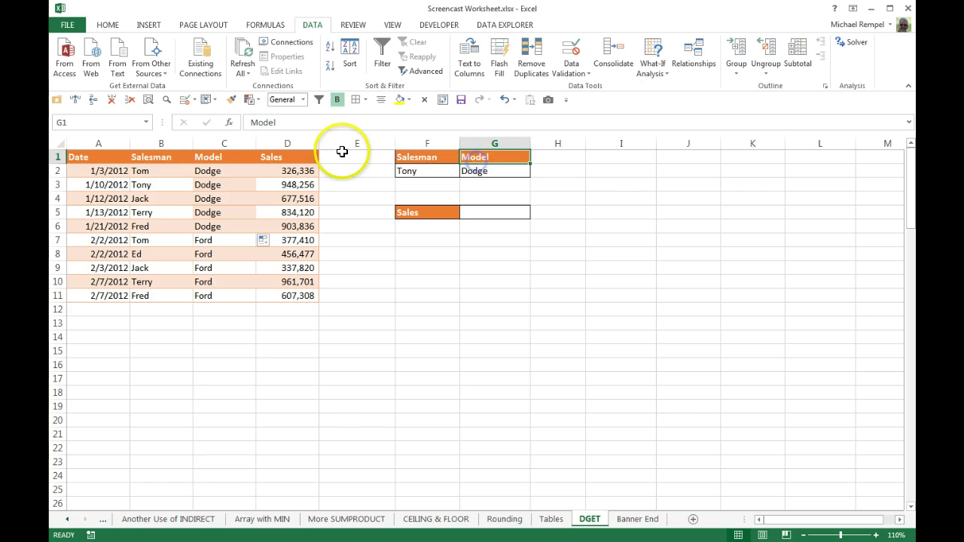
left_click(179, 155)
left_click(214, 156)
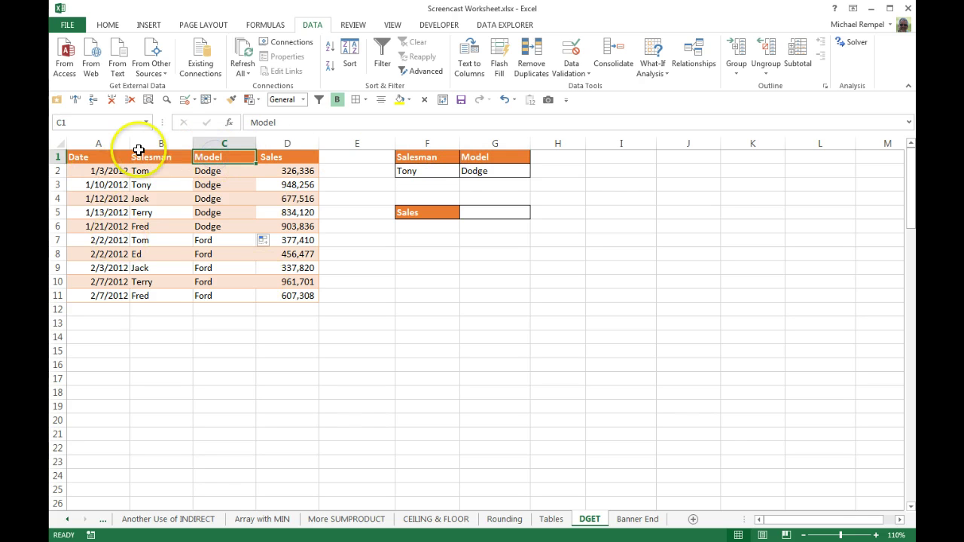
Pick Tom from the F2 Salesman dropdown, keeping Dodge as the model
left_click(433, 170)
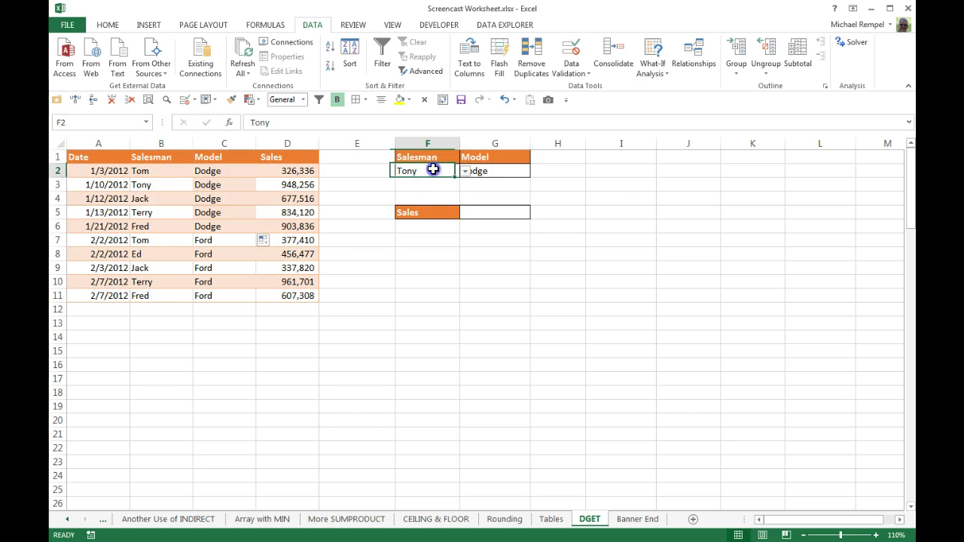
left_click(488, 170)
left_click(443, 170)
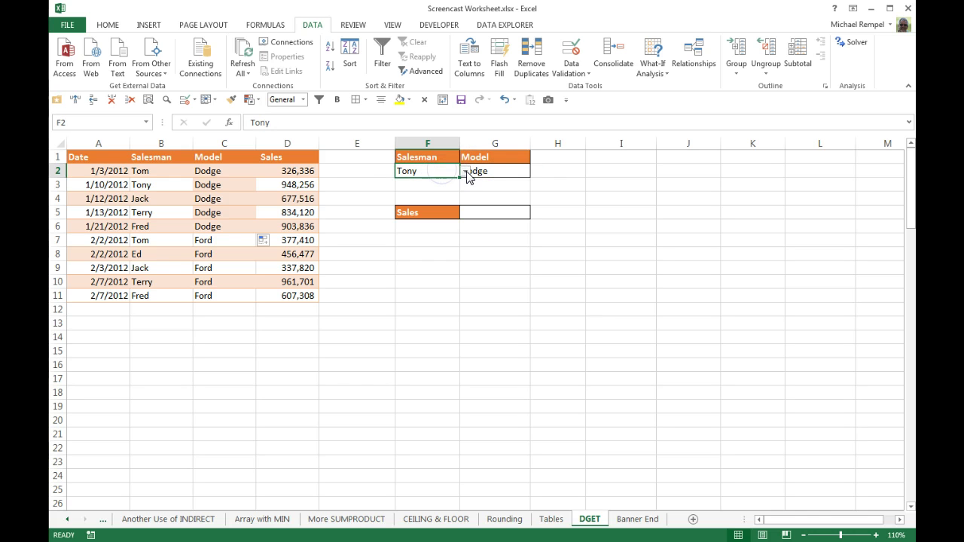
left_click(465, 171)
left_click(435, 183)
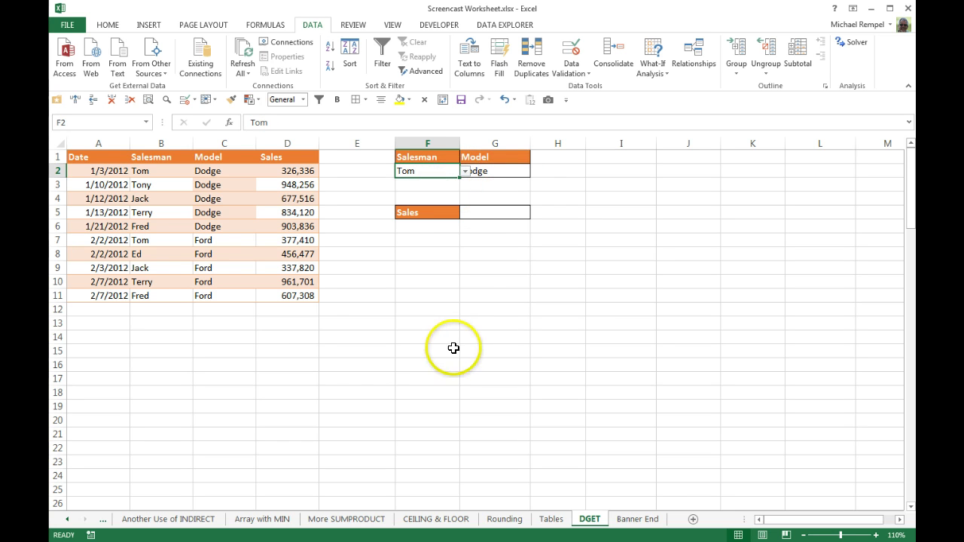
left_click(491, 218)
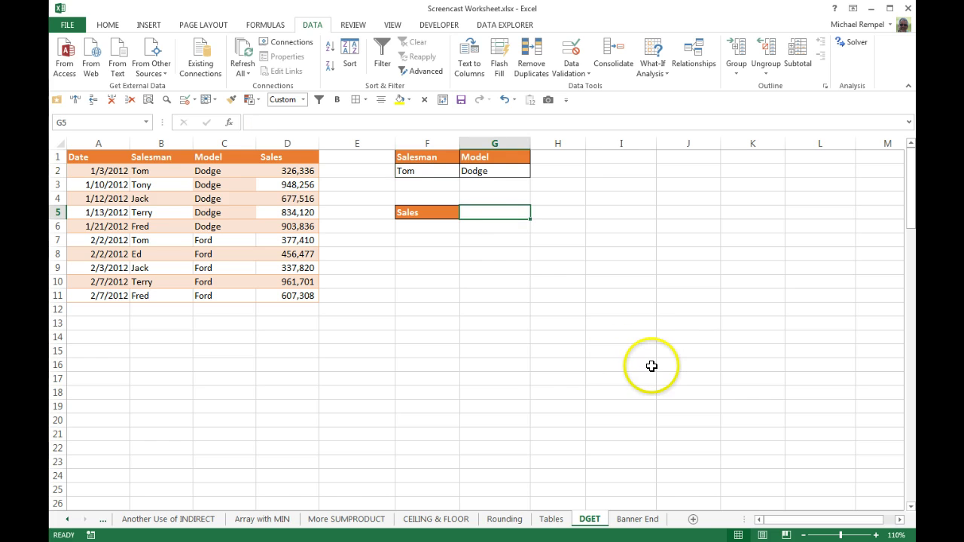
Enter =DGET(A1:D11,D1,F1:G2) in G5, returning 326,336 for Tom and Dodge
type("=dget")
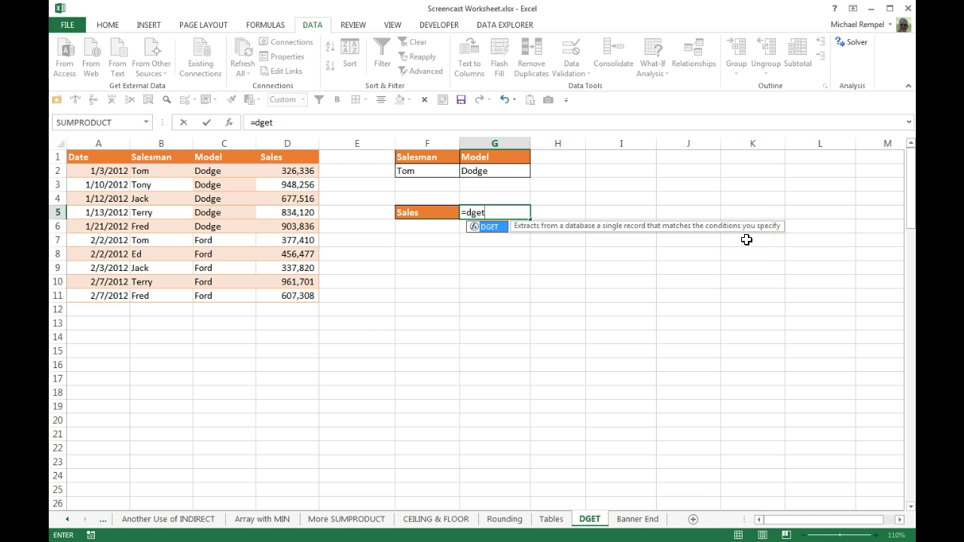
key("Tab")
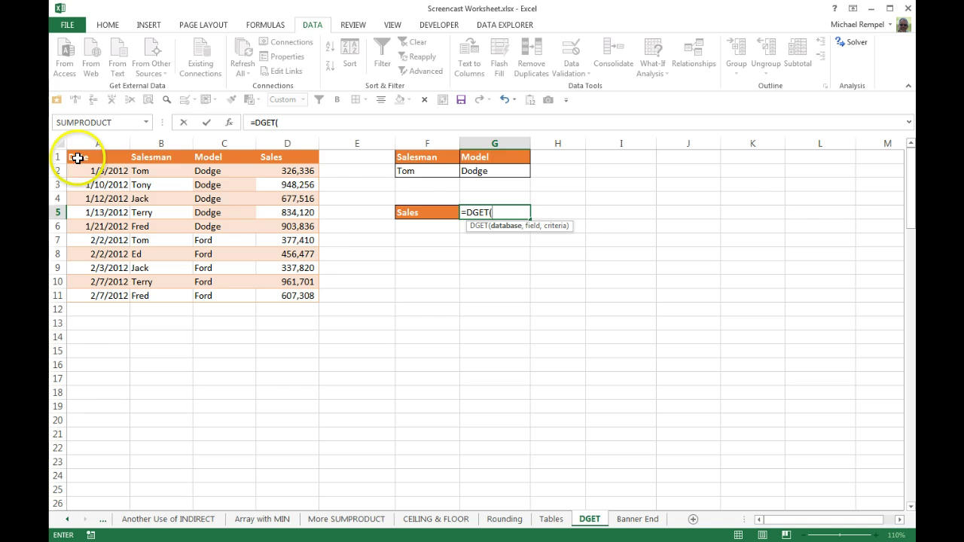
left_click_drag(78, 156, 301, 299)
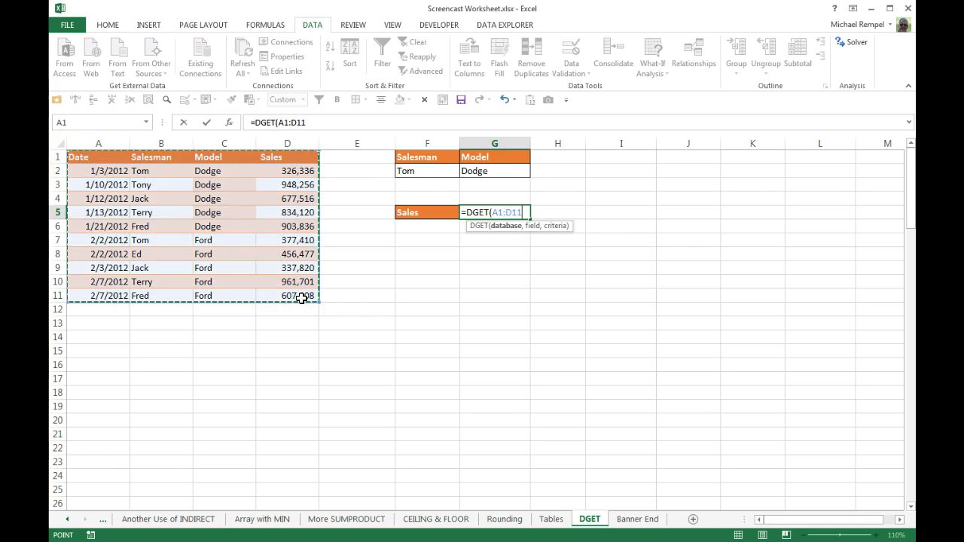
type(",")
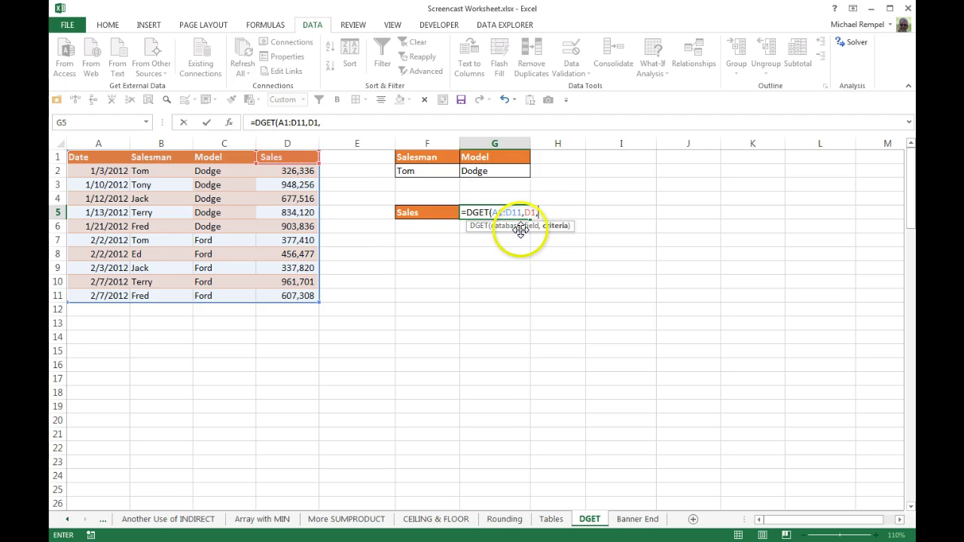
left_click_drag(426, 157, 469, 170)
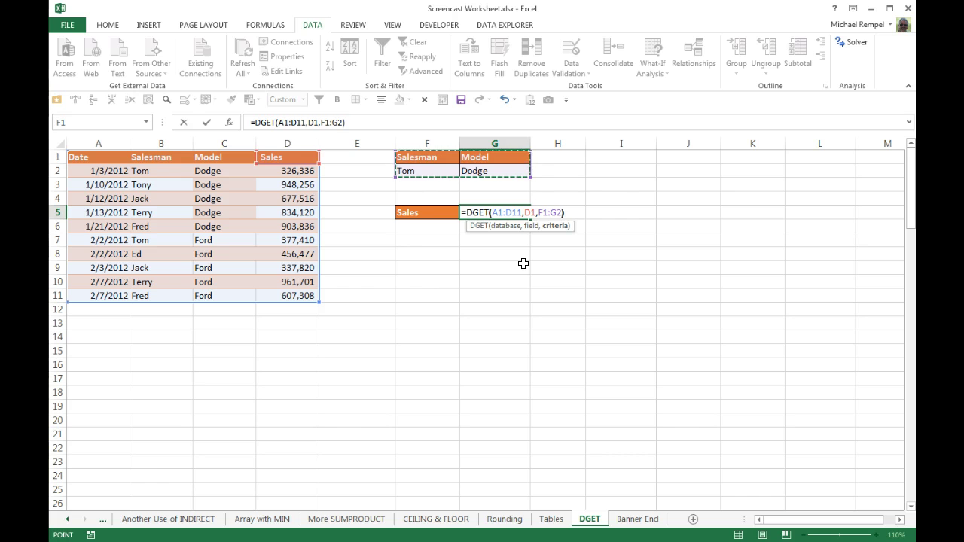
key("Return")
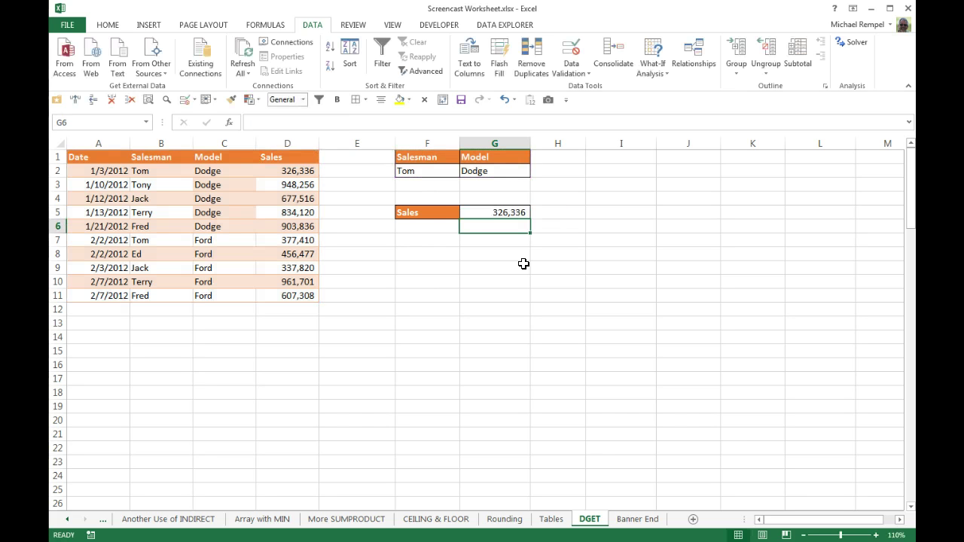
Compare the G5 result with Tom's Dodge row and its sales figure in D2
left_click(426, 170)
left_click(490, 172)
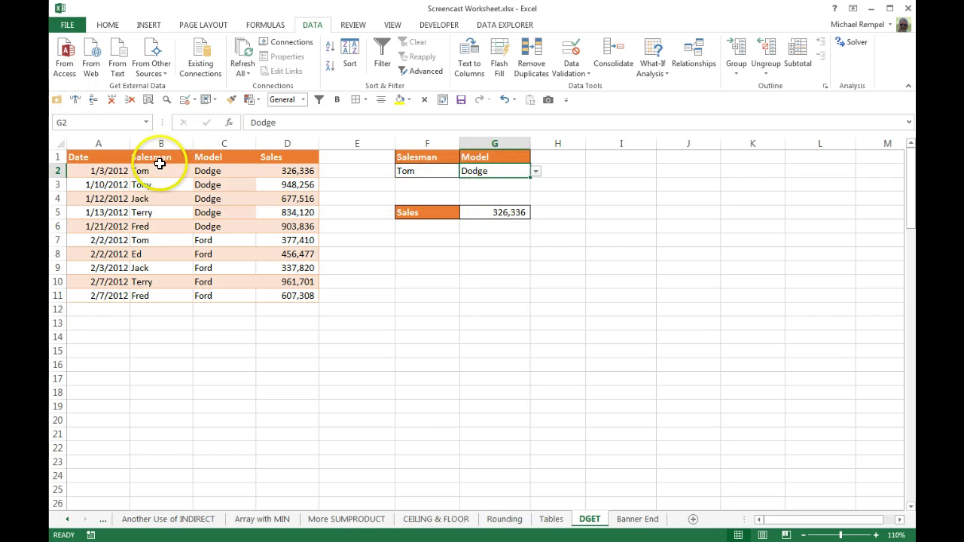
left_click_drag(161, 171, 287, 175)
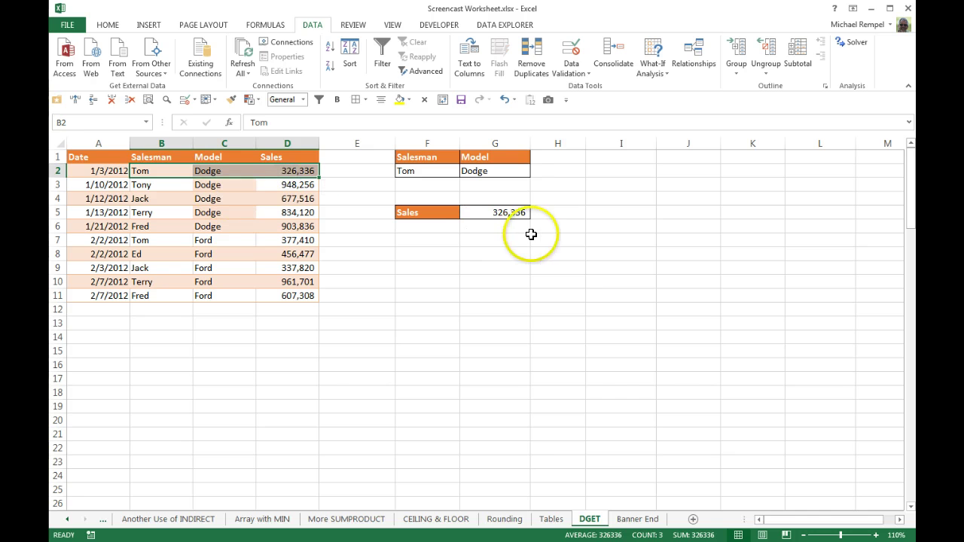
left_click(513, 212)
left_click(298, 169)
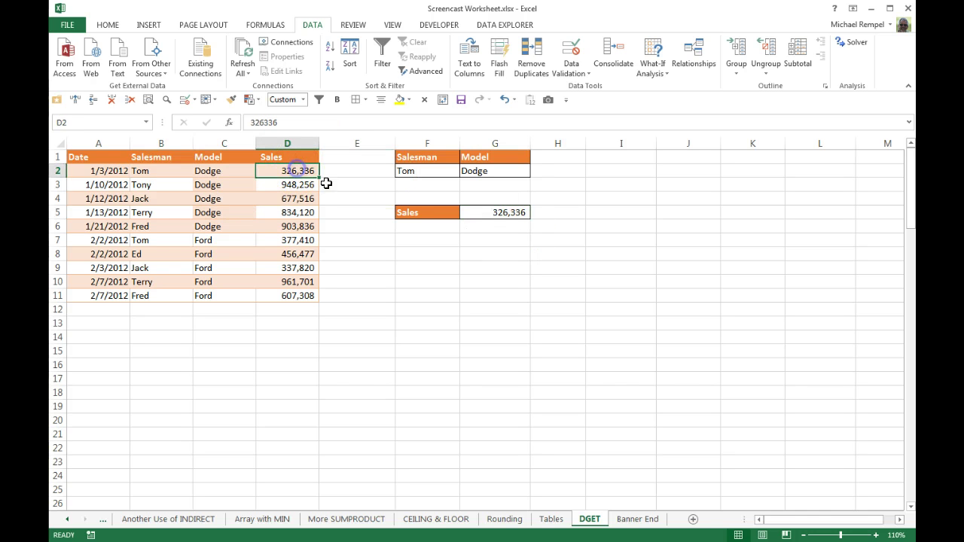
left_click(501, 213)
Change the criteria to salesman Tony and model Ford, and inspect the #VALUE! result in G5
left_click(447, 172)
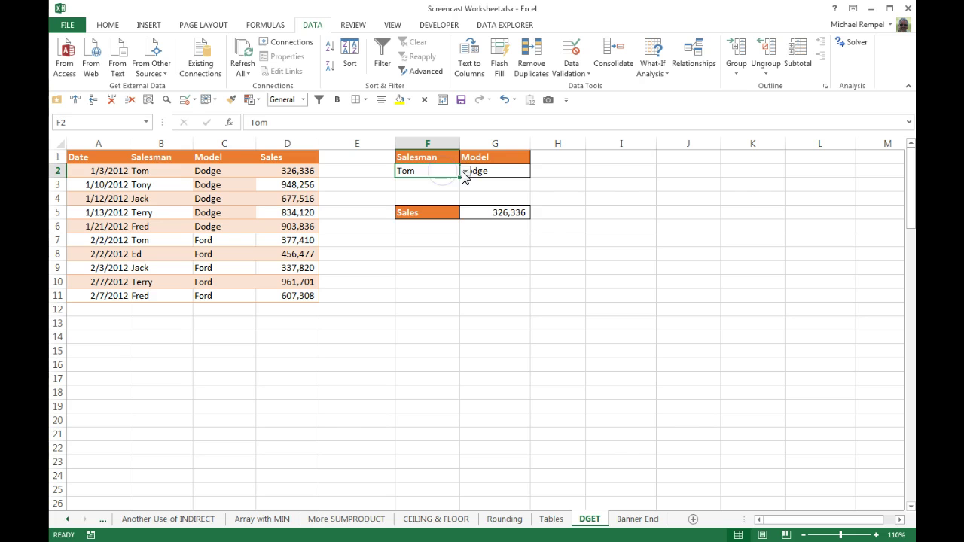
left_click(464, 172)
left_click(411, 189)
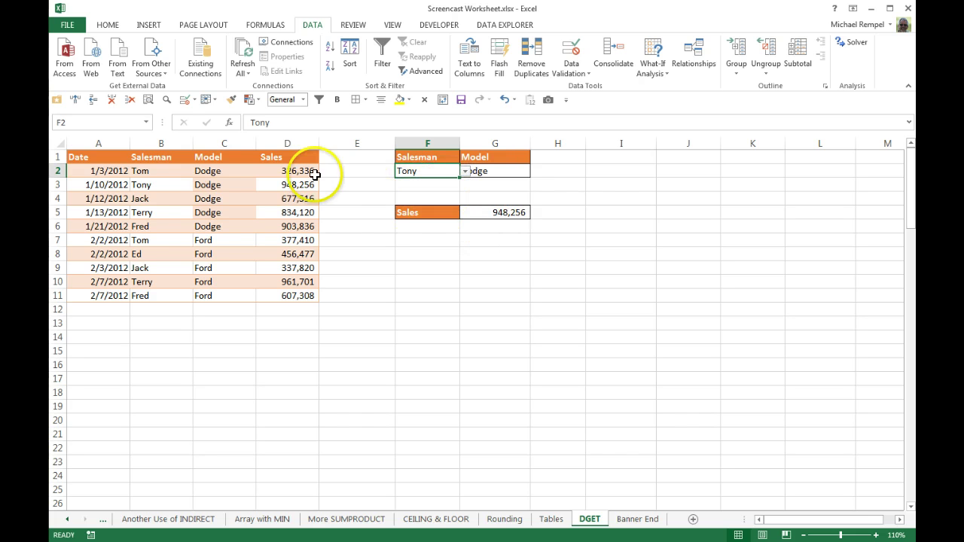
left_click_drag(161, 184, 305, 185)
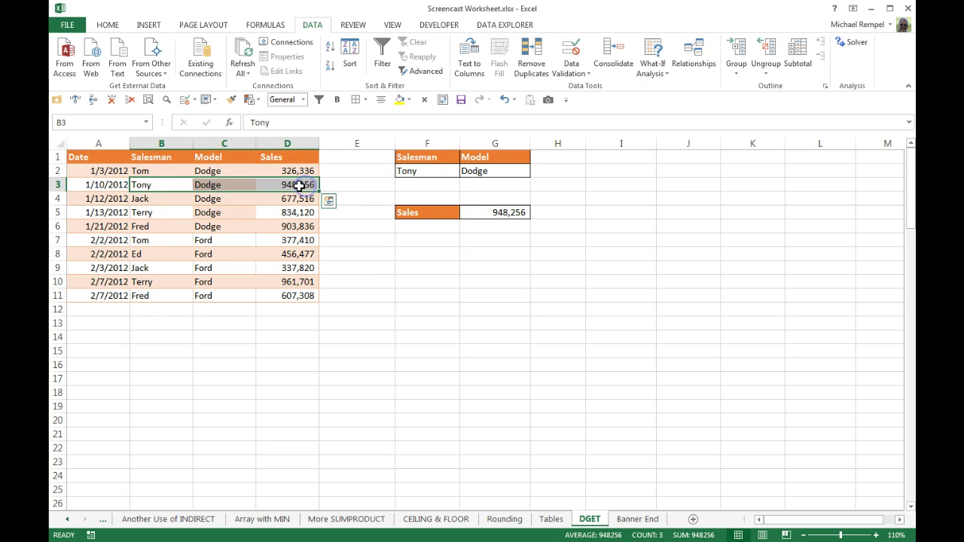
left_click(506, 172)
left_click(536, 173)
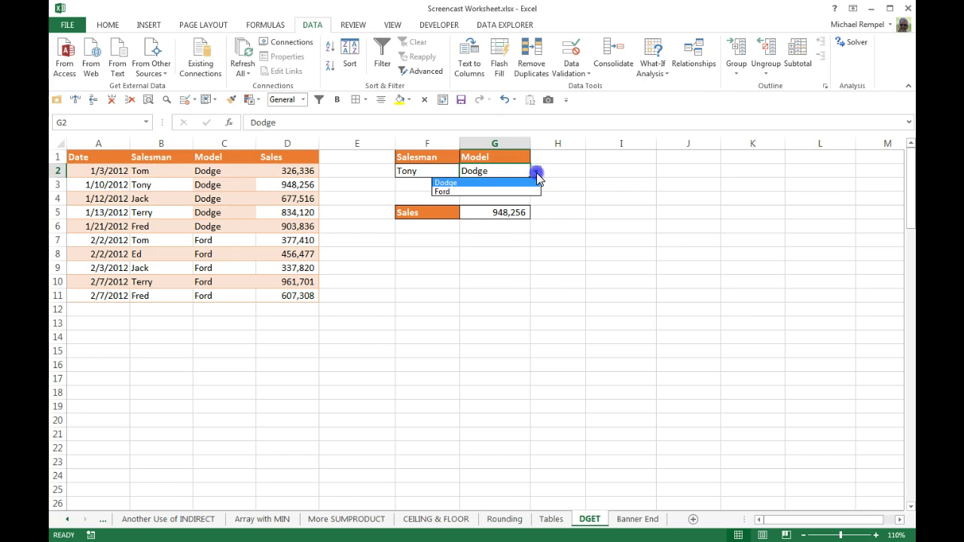
left_click(455, 191)
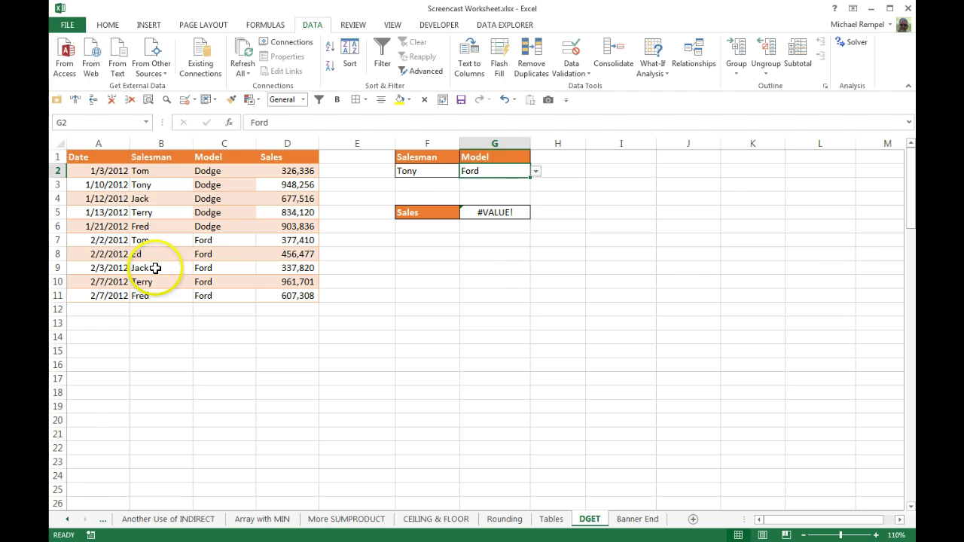
left_click(415, 172)
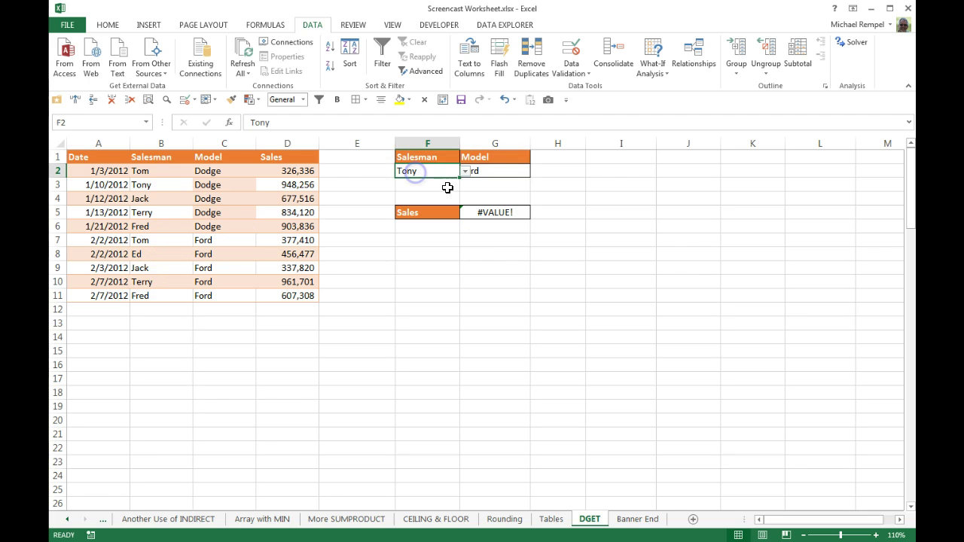
left_click(487, 215)
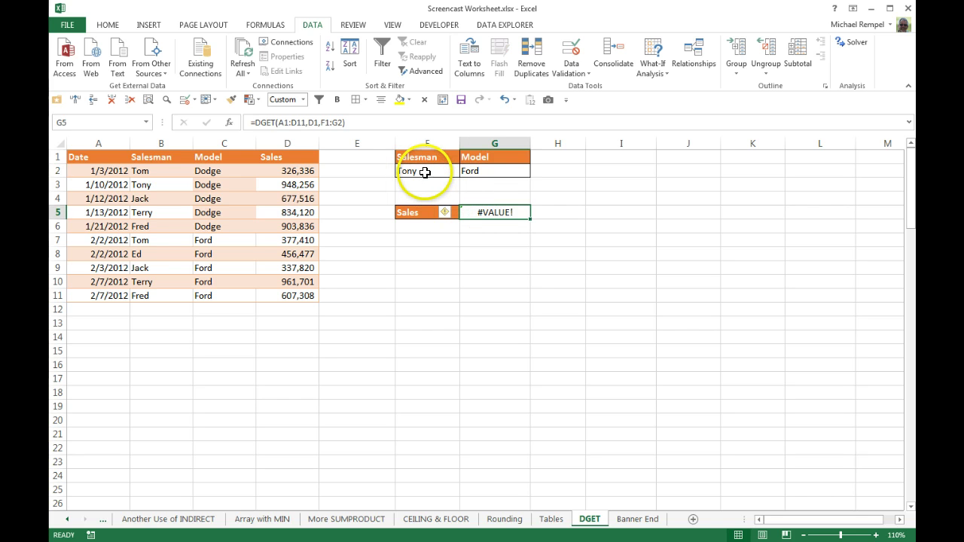
Switch the salesman criterion to Jack and compare Jack's Ford sales in D9 with G5
left_click(424, 172)
left_click(465, 170)
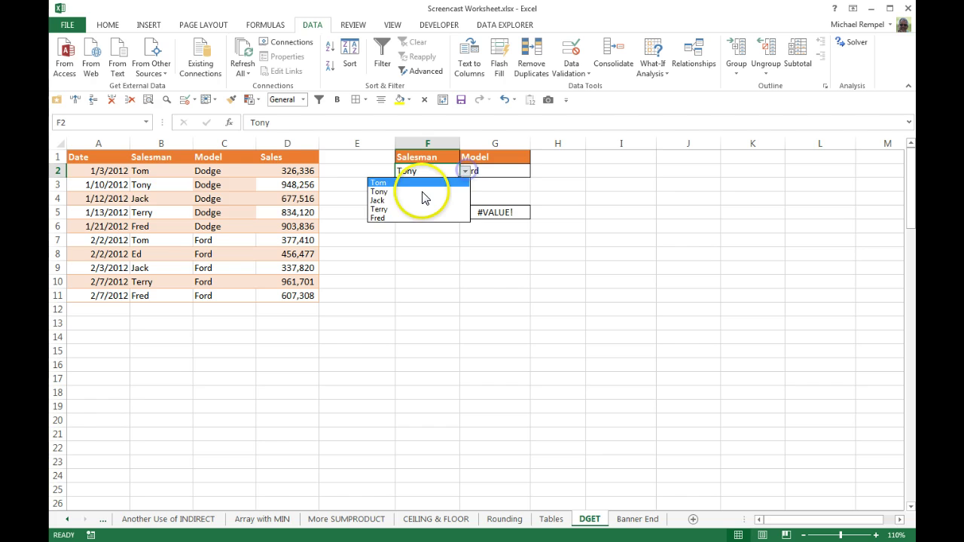
left_click(399, 201)
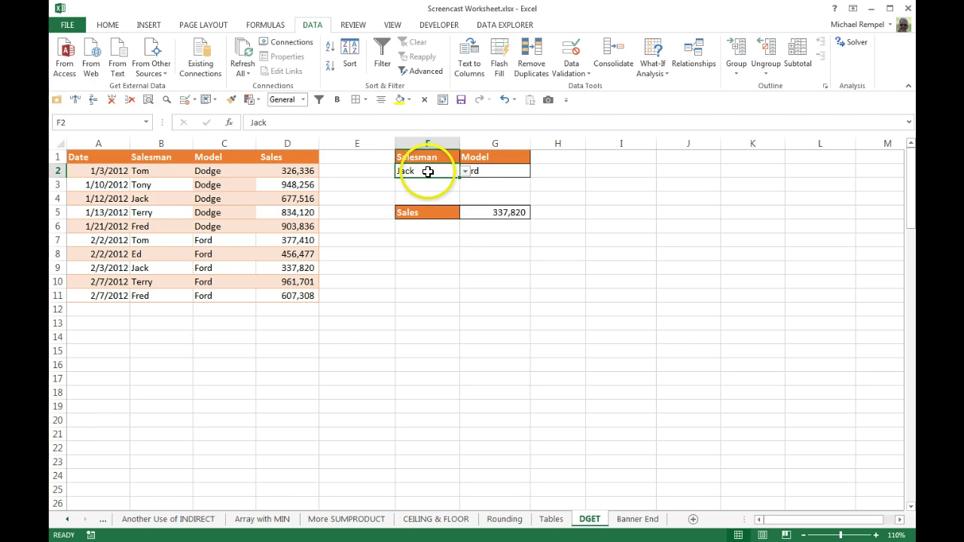
left_click(292, 270)
left_click(484, 214)
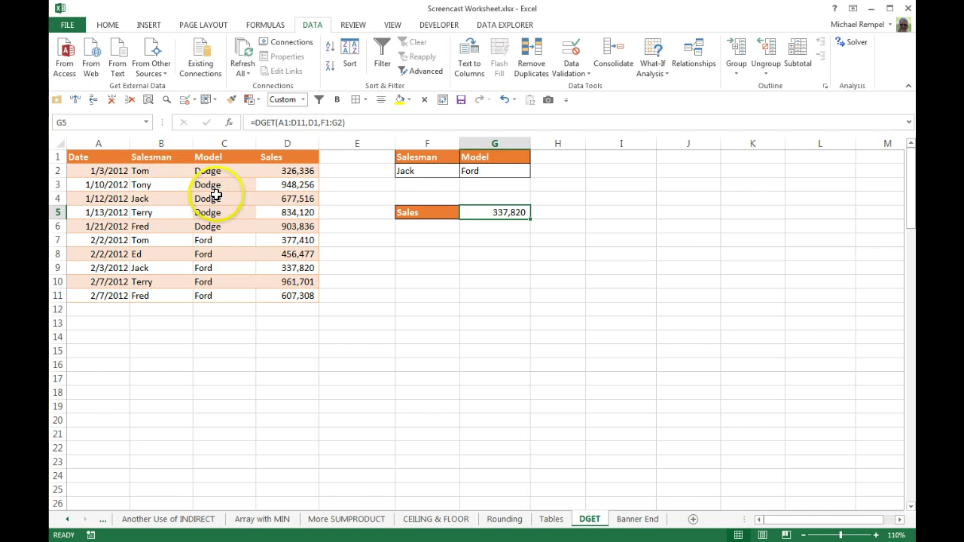
Reset the criteria to Tom and Dodge and confirm G5 matches D2's 326,336
left_click(403, 173)
left_click(465, 171)
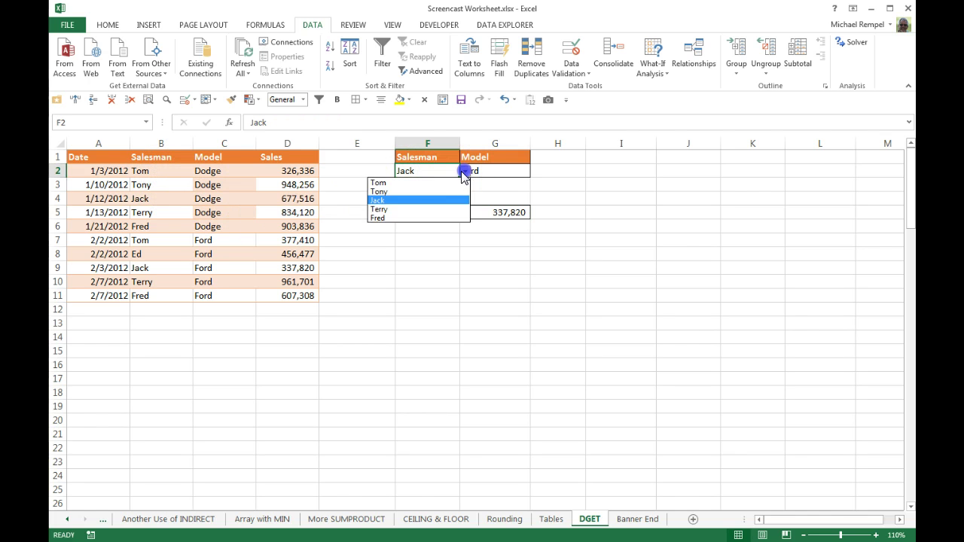
left_click(433, 183)
left_click(512, 171)
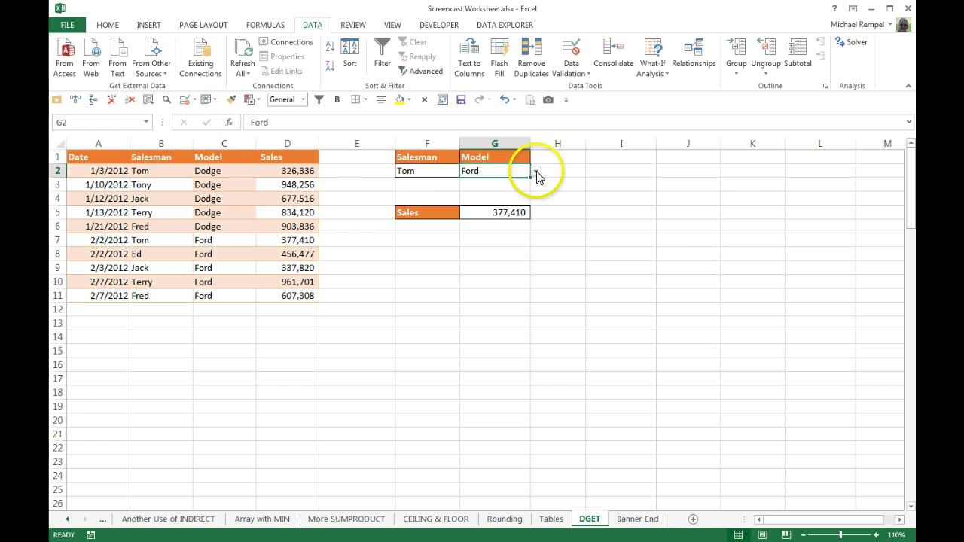
left_click(488, 182)
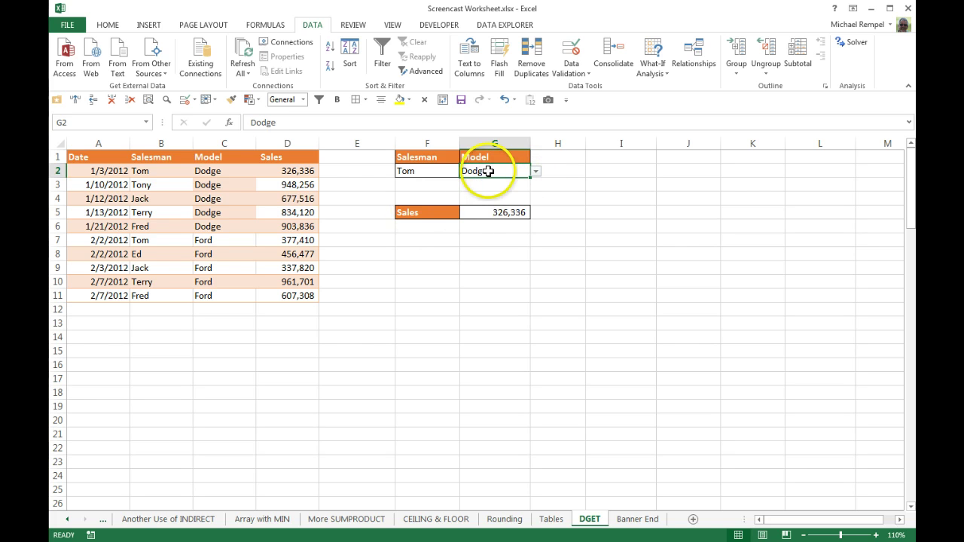
left_click(295, 173)
left_click(481, 212)
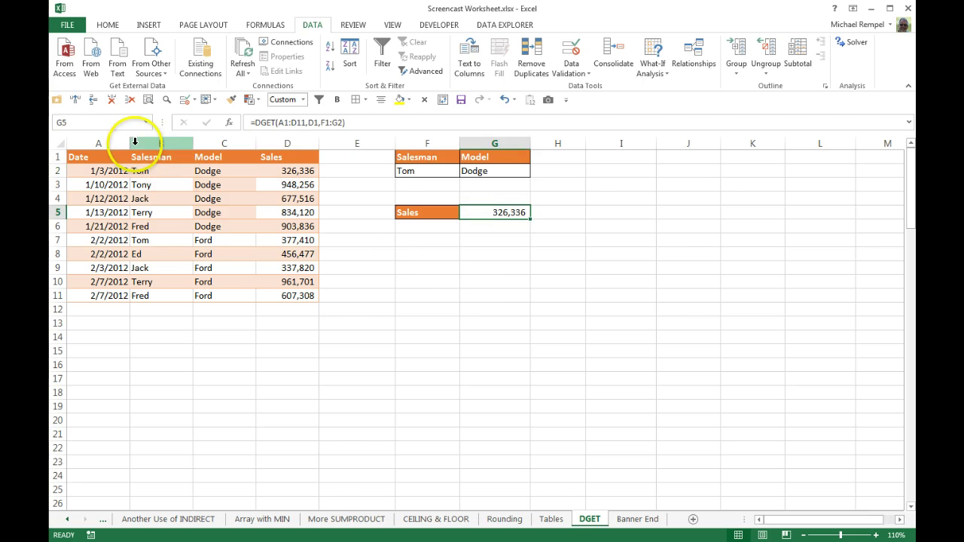
Change row 7 to salesman Tommy with model Dodge
left_click(143, 240)
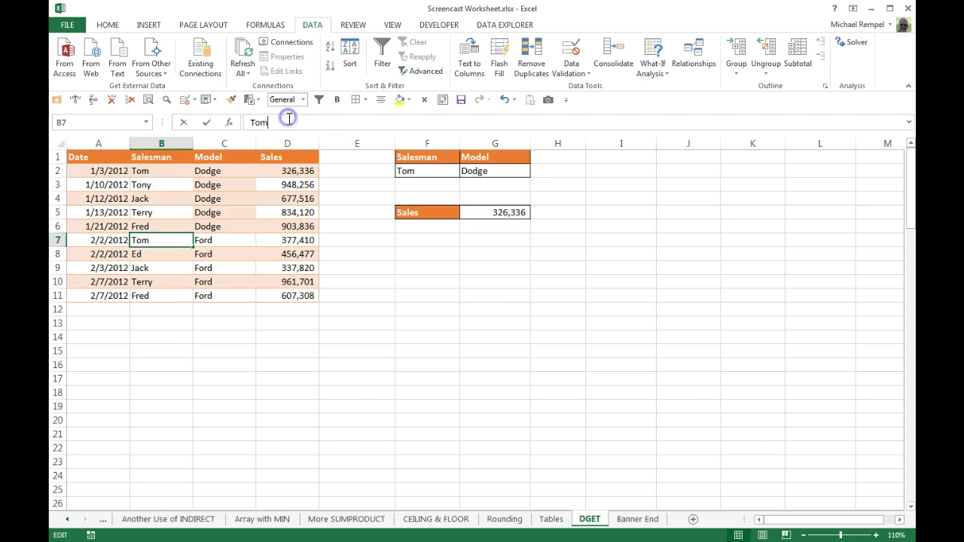
key("Return")
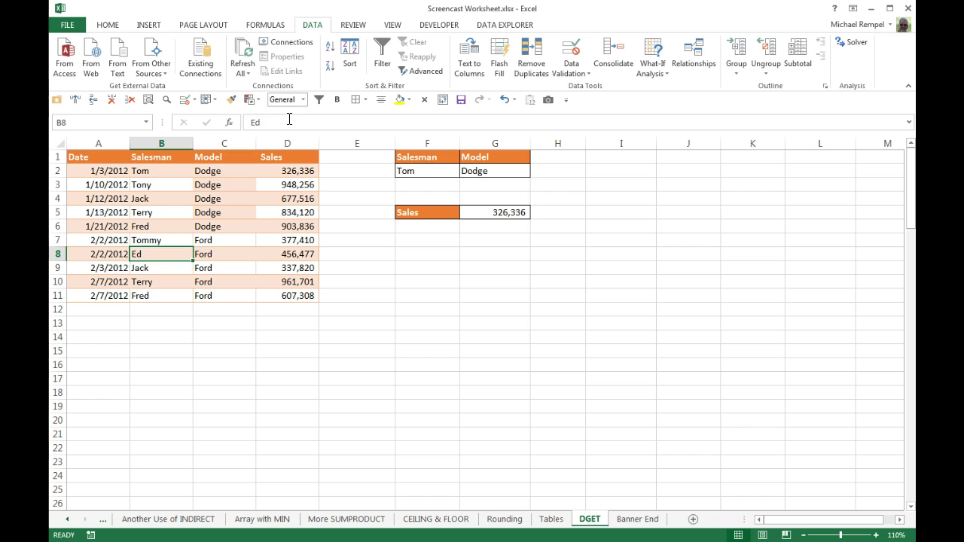
key("Up")
key("Right")
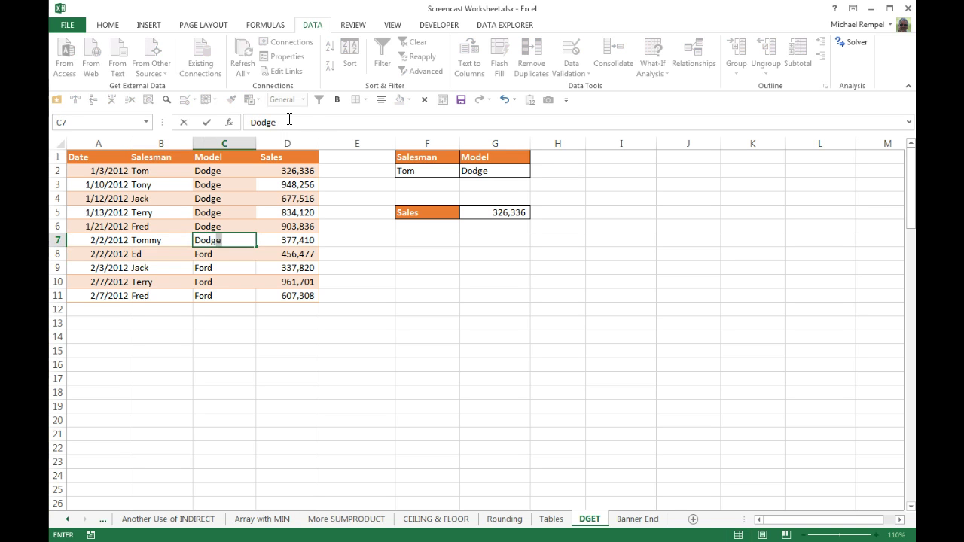
key("Return")
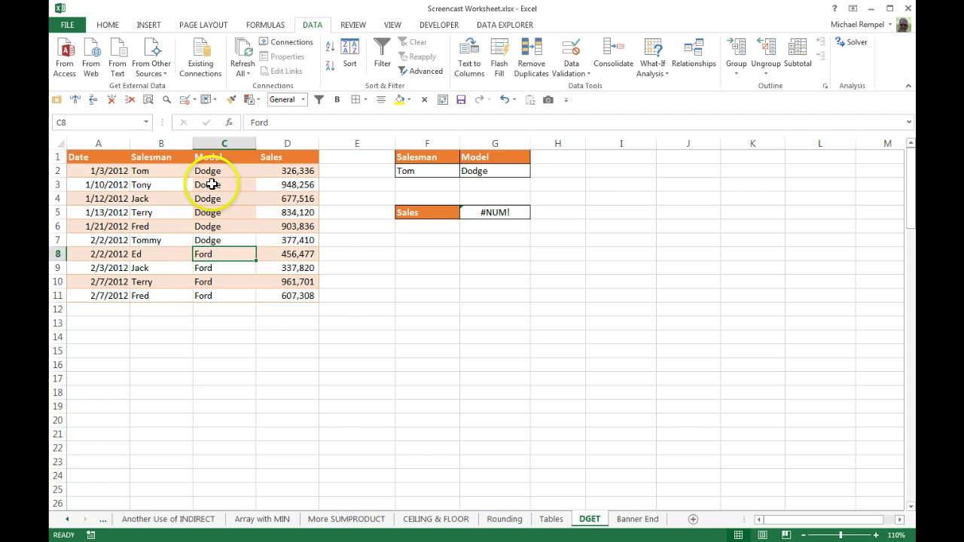
Compare Tommy's row 7 with Tom's Dodge row 2 and inspect the #NUM! result in G5
left_click(152, 240)
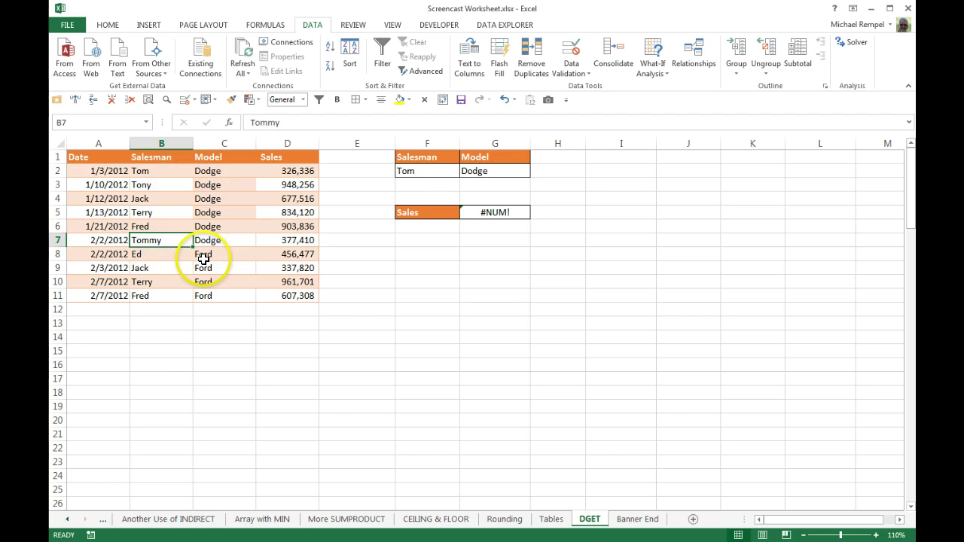
left_click(209, 171)
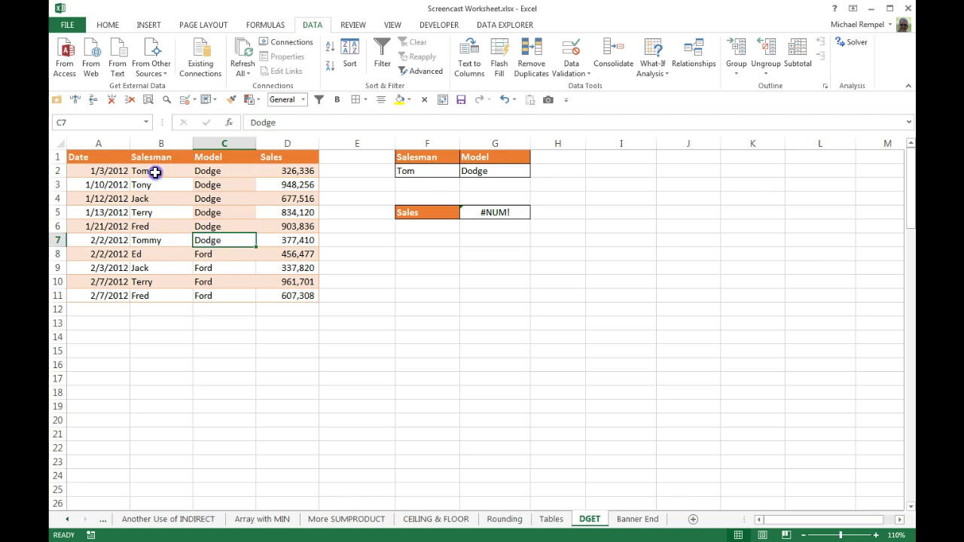
left_click(161, 176)
left_click(211, 176)
left_click(299, 172)
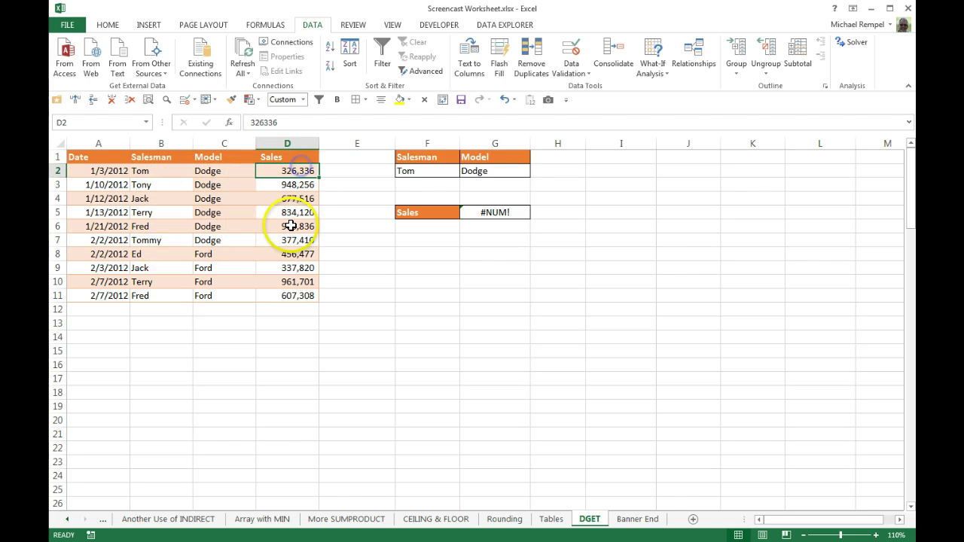
left_click(301, 240)
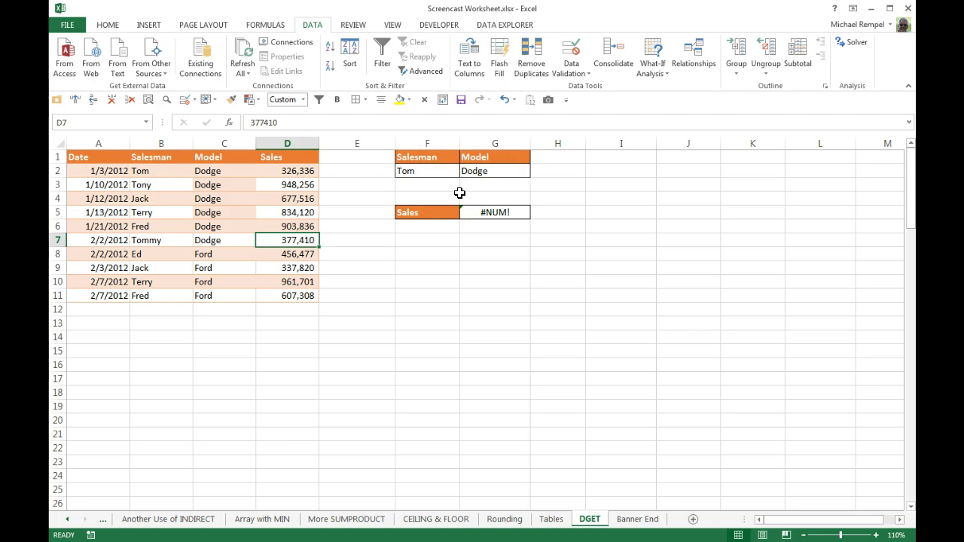
left_click(491, 210)
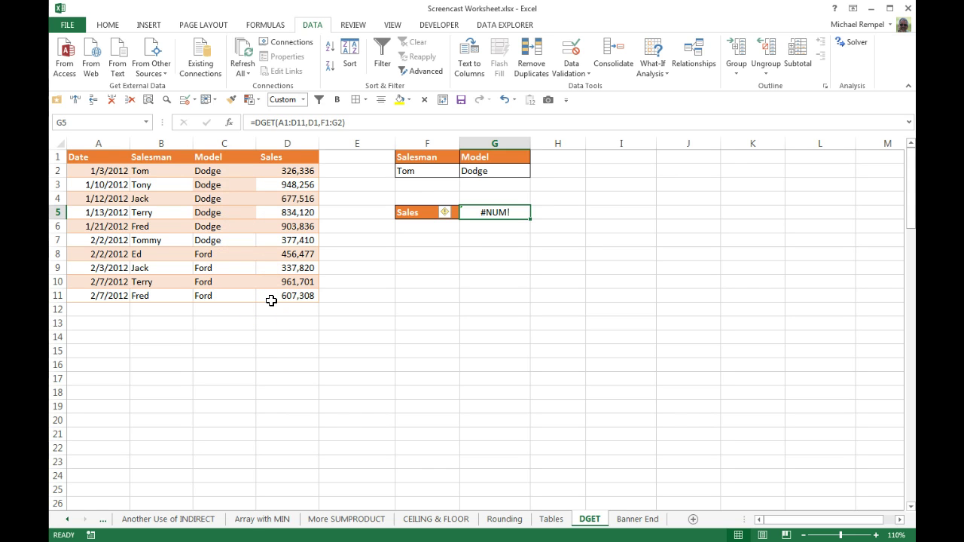
Correct the salesman name in B7 from Tommy to Thommy
left_click(157, 240)
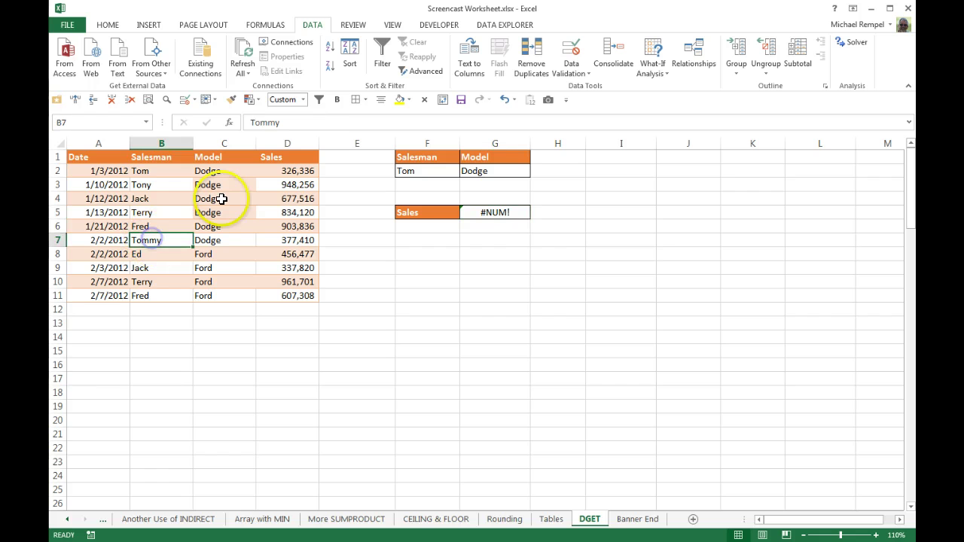
left_click(256, 122)
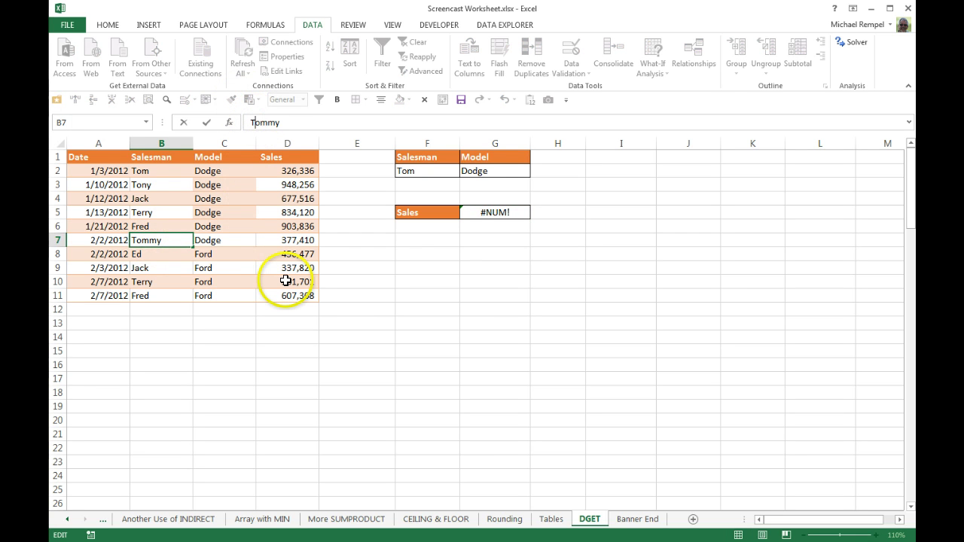
type("h")
key("Return")
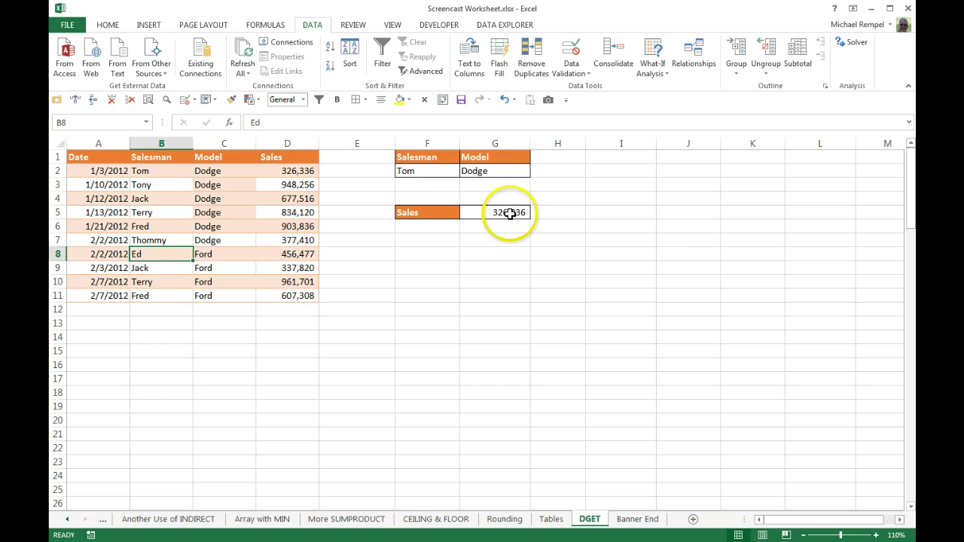
Verify G5 again returns 326,336, matching Tom's Dodge sales in D2
left_click(509, 212)
left_click(155, 169)
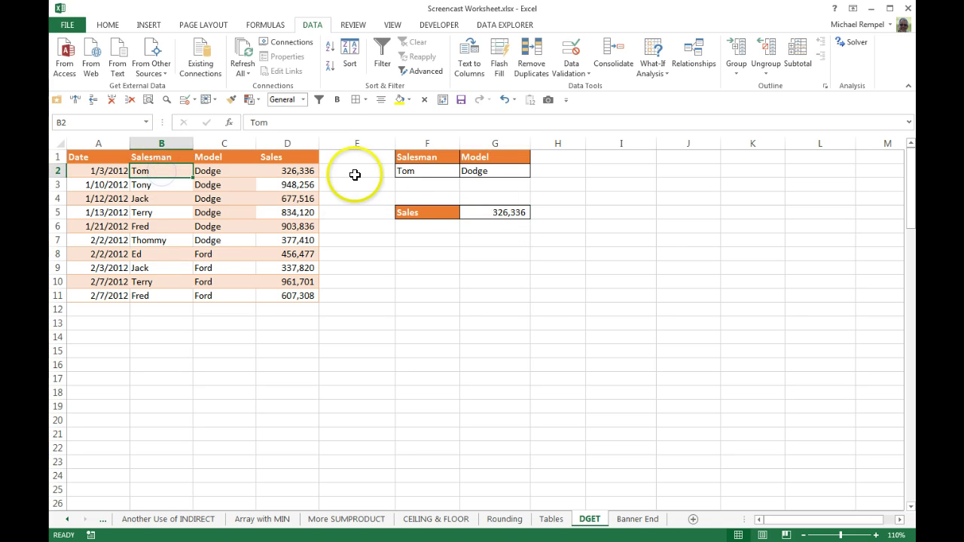
left_click(303, 173)
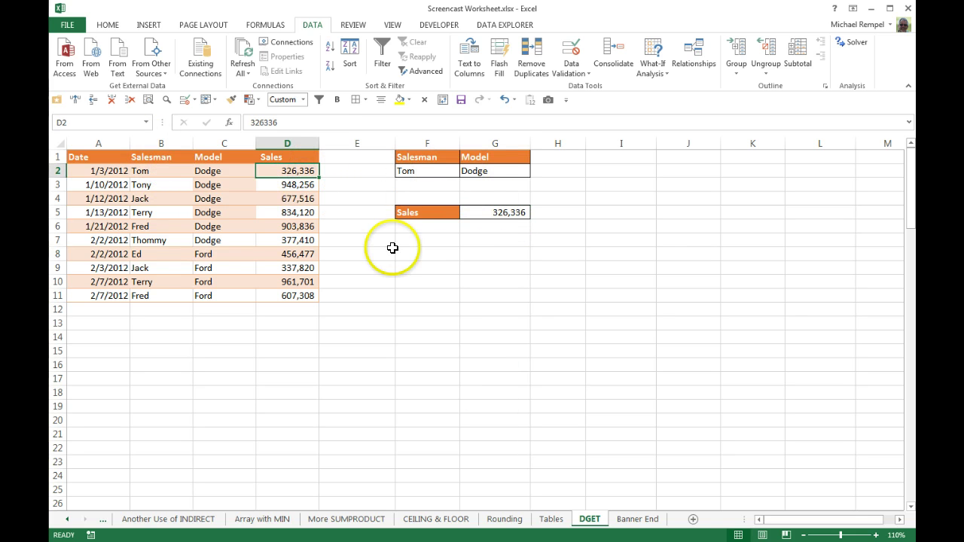
left_click(519, 215)
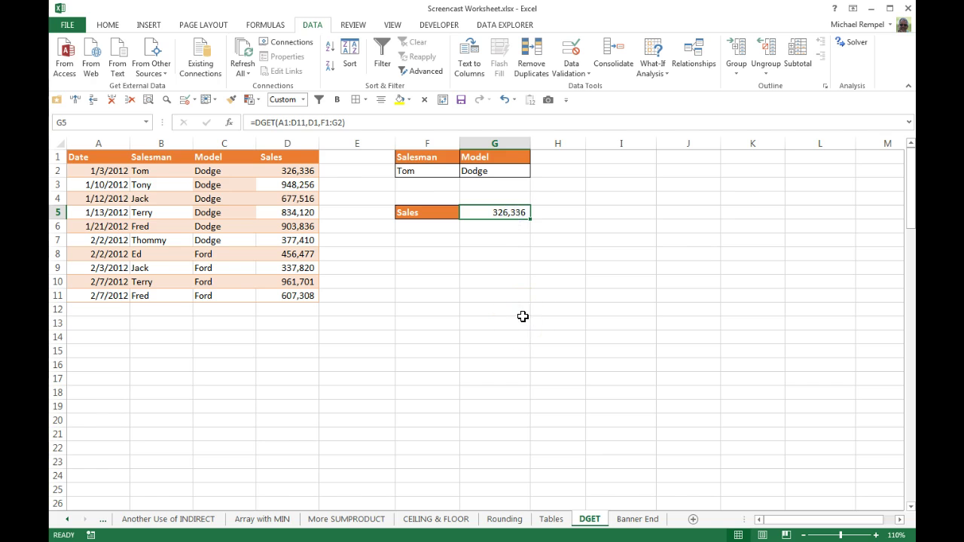
Open the Banner End sheet with the Excel Bytes closing banner
left_click(632, 520)
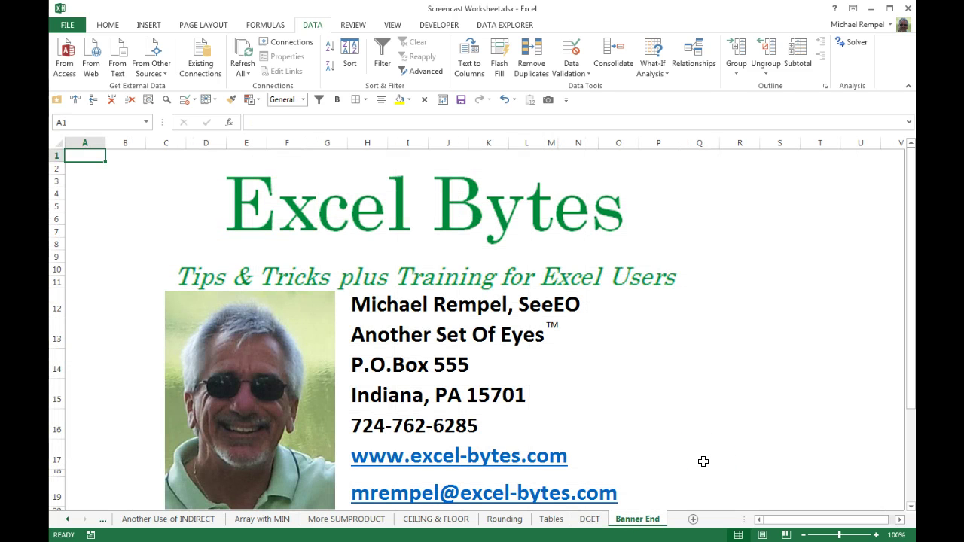